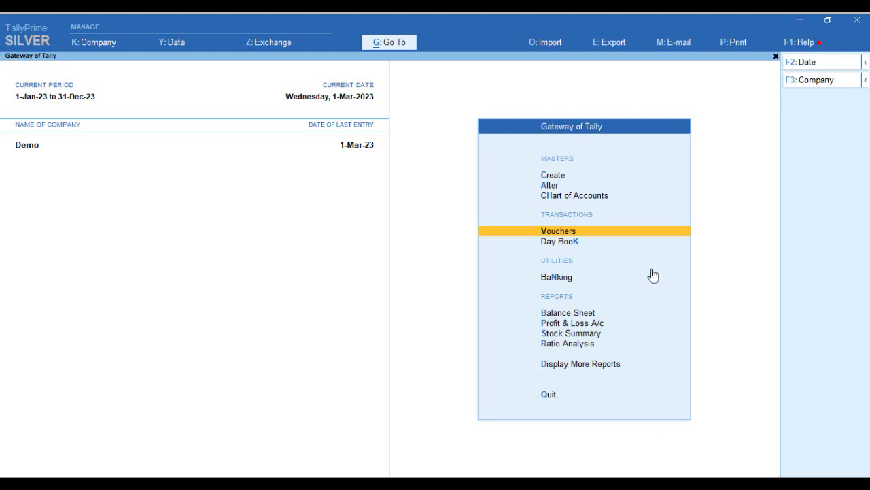
click(630, 231)
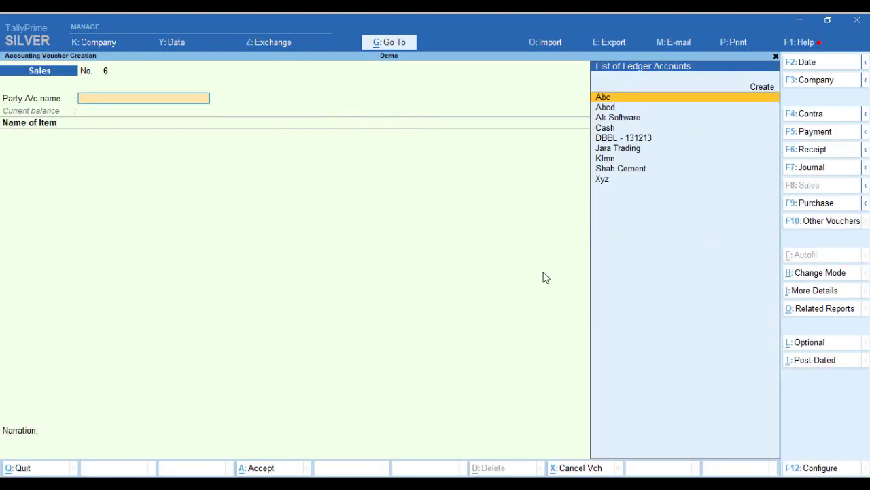
key(Return)
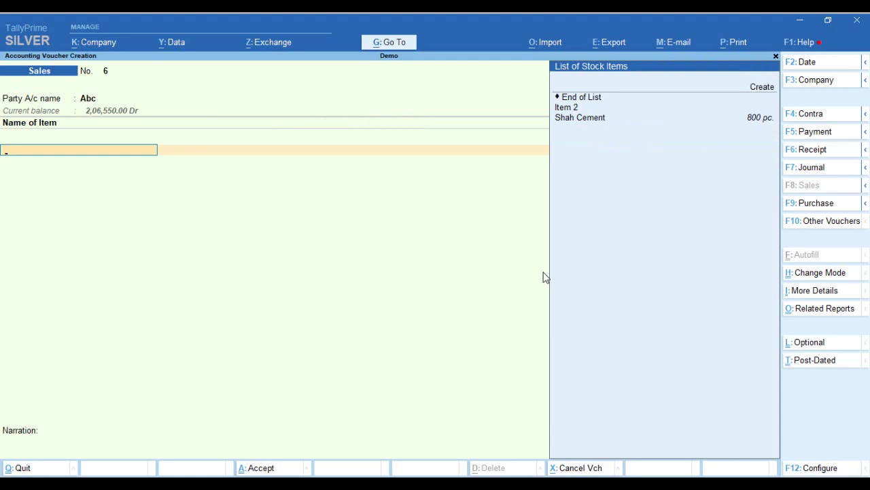
key(Down)
key(Down)
key(Down)
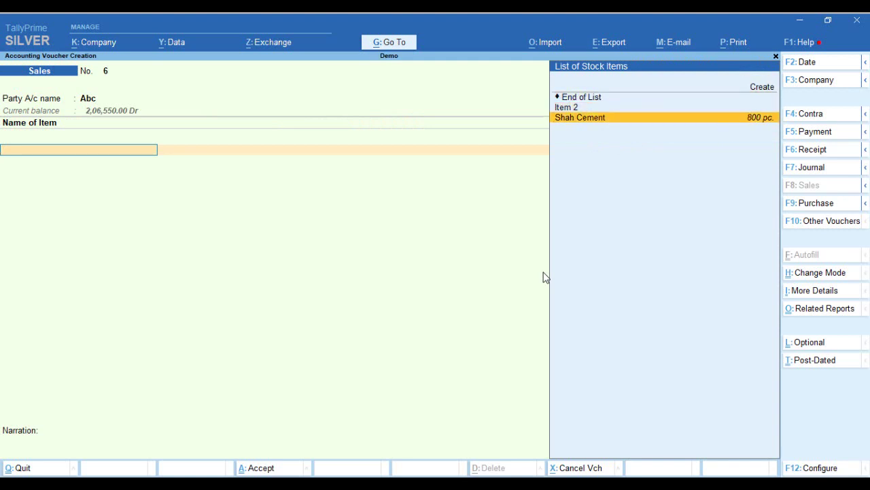
key(Return)
key(Return)
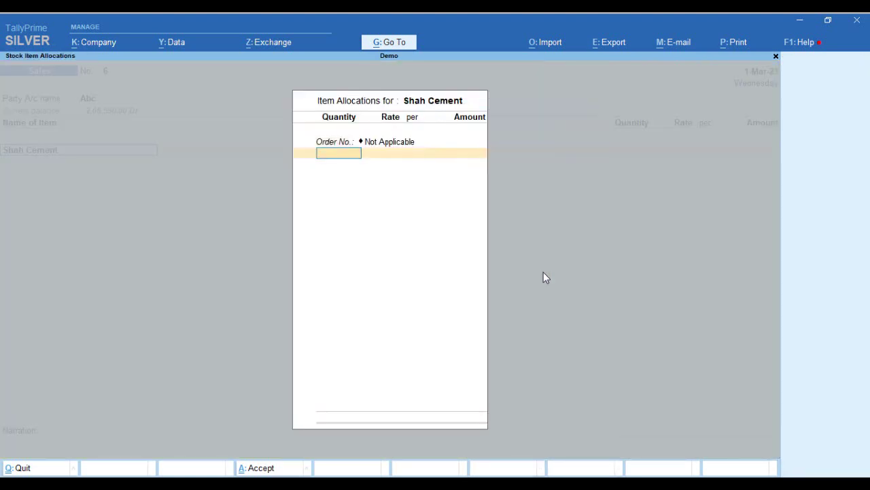
text(100)
key(Return)
key(Return)
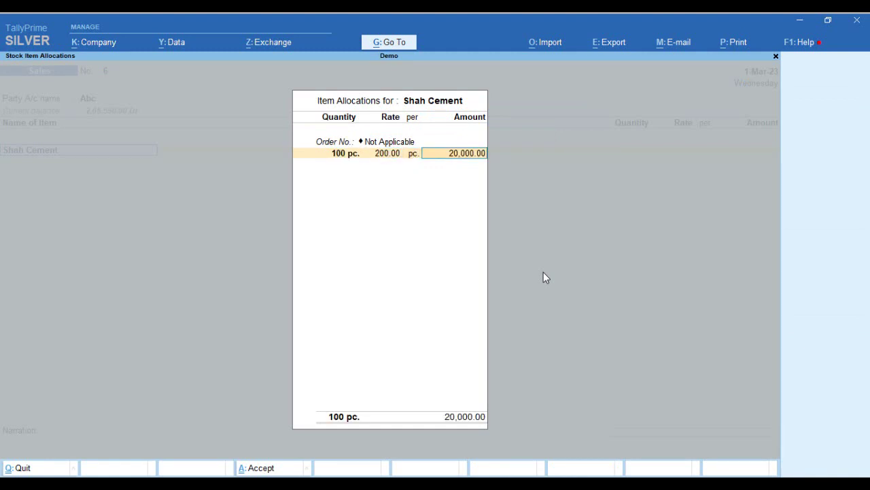
key(Return)
key(Return)
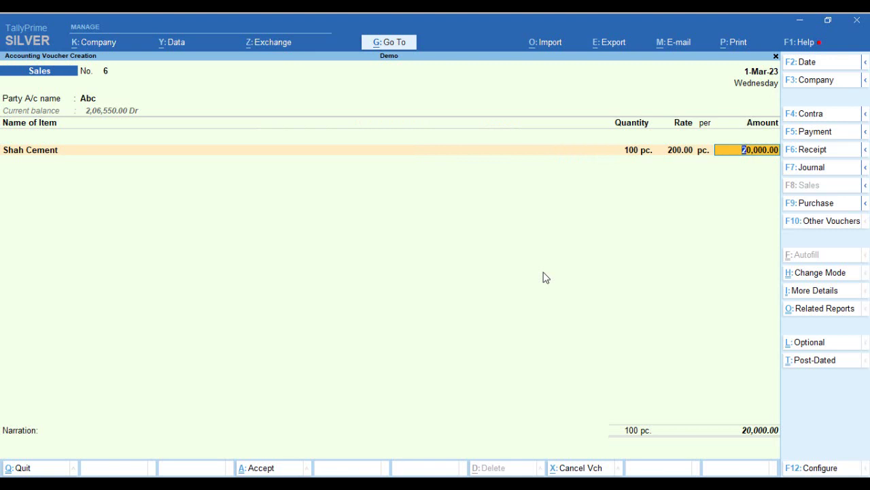
key(Escape)
key(y)
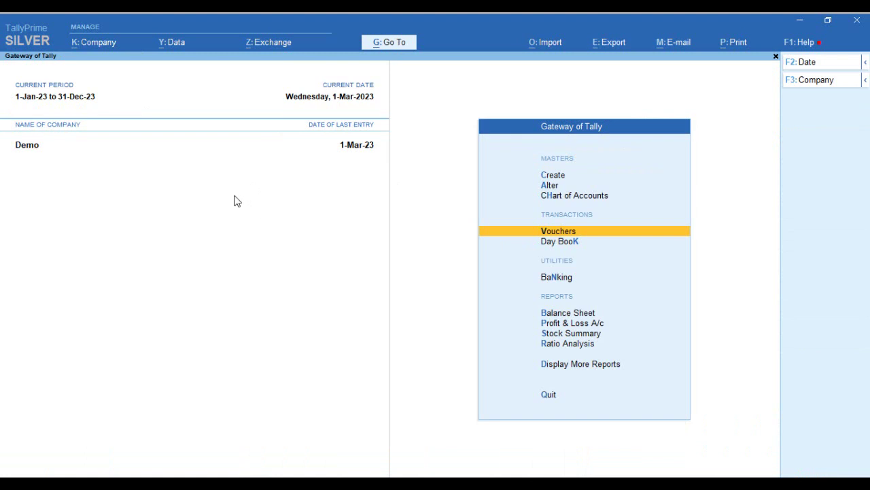
Step: Open the company features settings for the Demo company
click(101, 45)
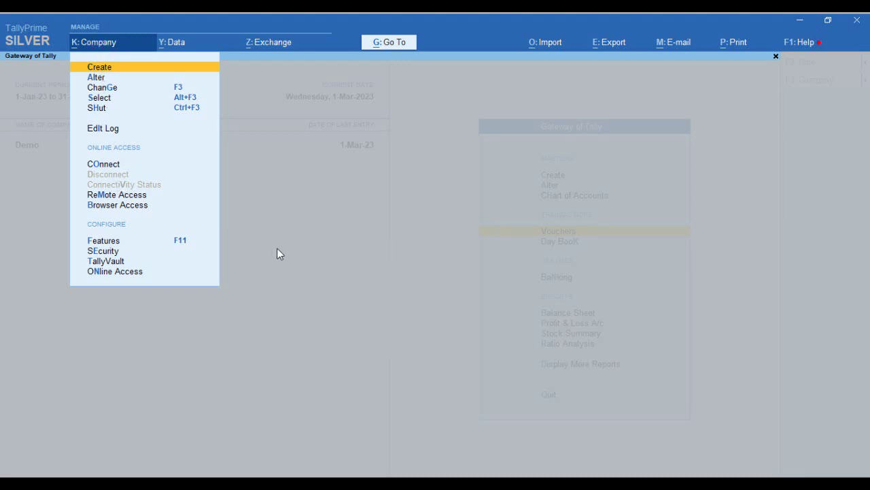
key(Down)
key(Down)
key(Down)
key(Down)
key(Down)
key(Down)
key(Down)
key(Down)
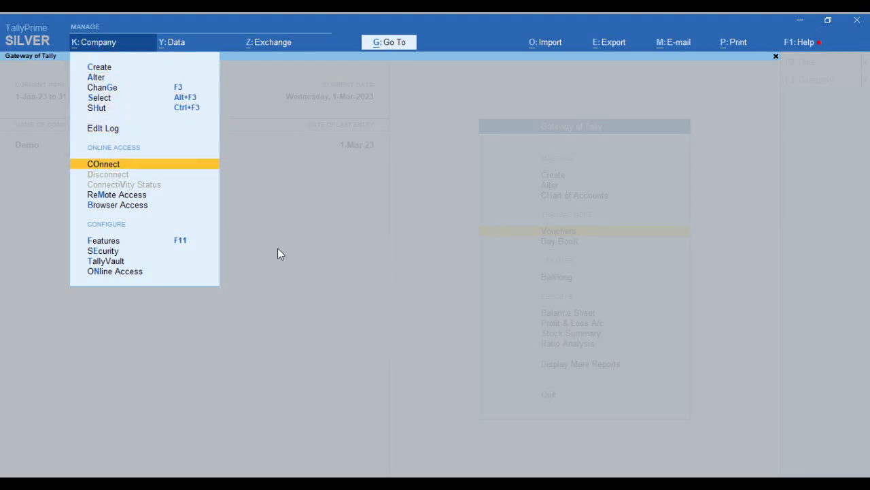
key(Down)
key(Return)
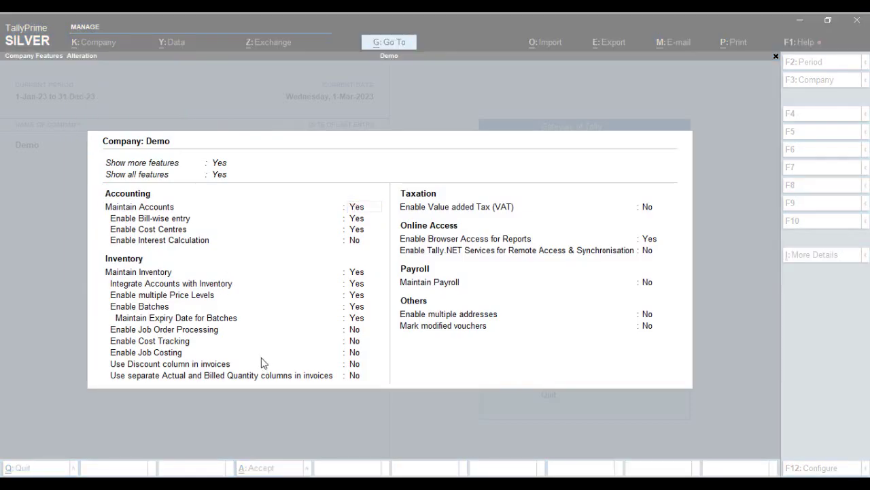
Step: Enable separate Actual and Billed Quantity columns in invoices and save the company features
click(356, 379)
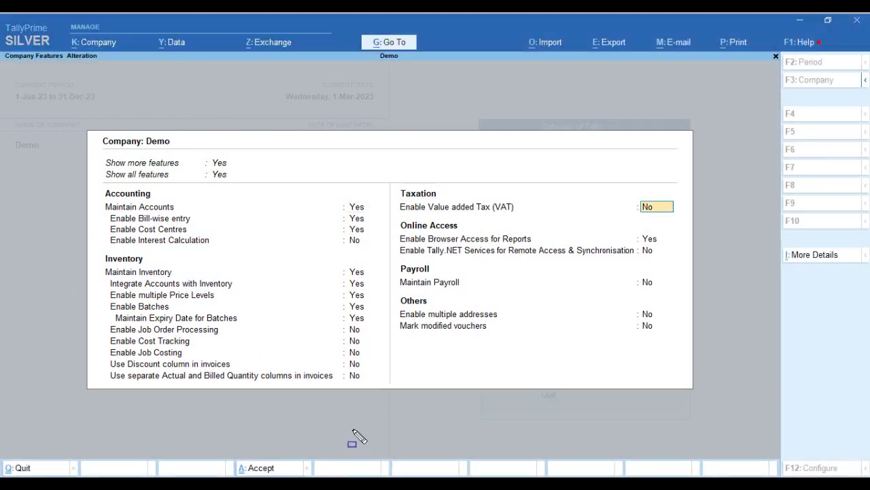
click(357, 378)
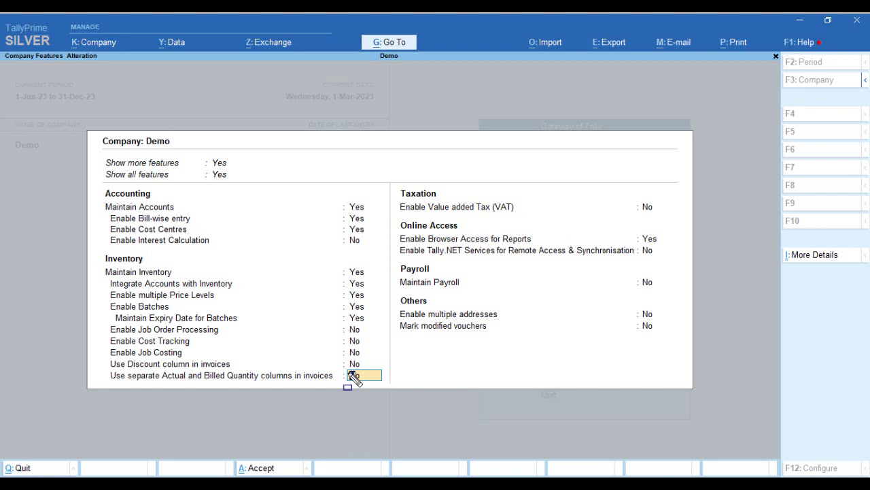
mouse_move(336, 367)
mouse_down()
mouse_move(361, 370)
mouse_move(336, 367)
mouse_up()
key(Escape)
key(ctrl)
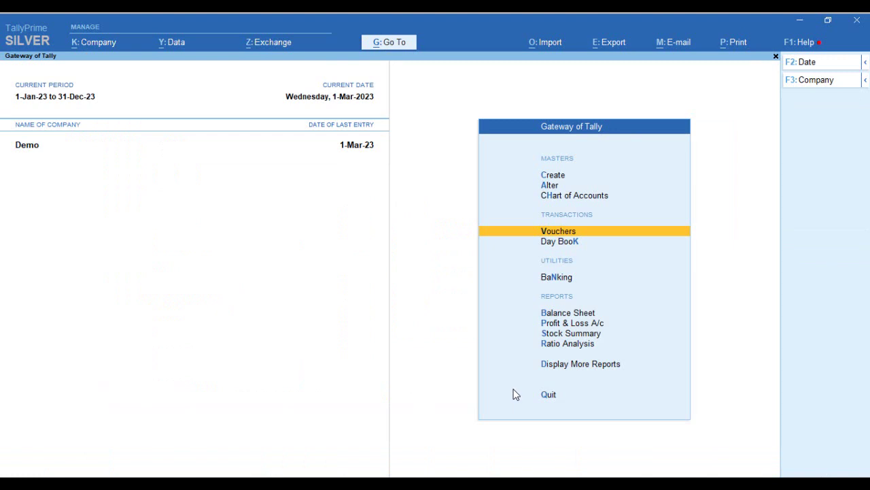
Step: Start a sales voucher for party Abc with the item Shah Cement and order number Not Applicable
click(596, 234)
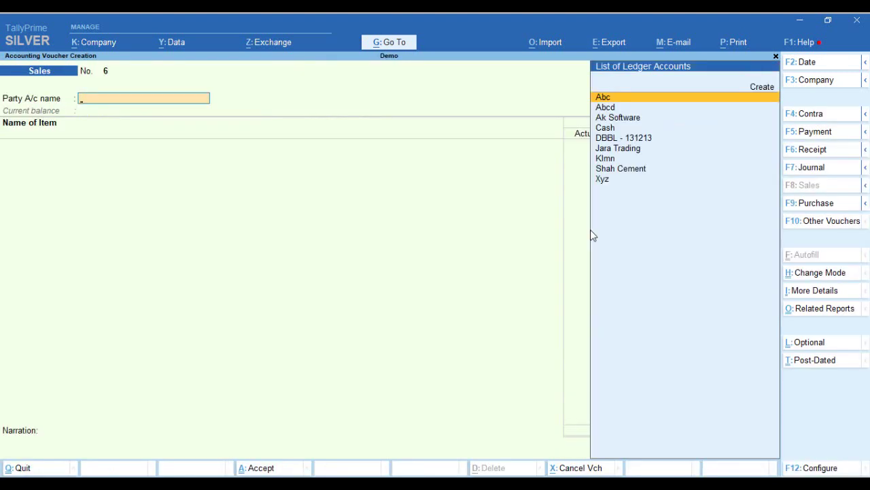
key(Return)
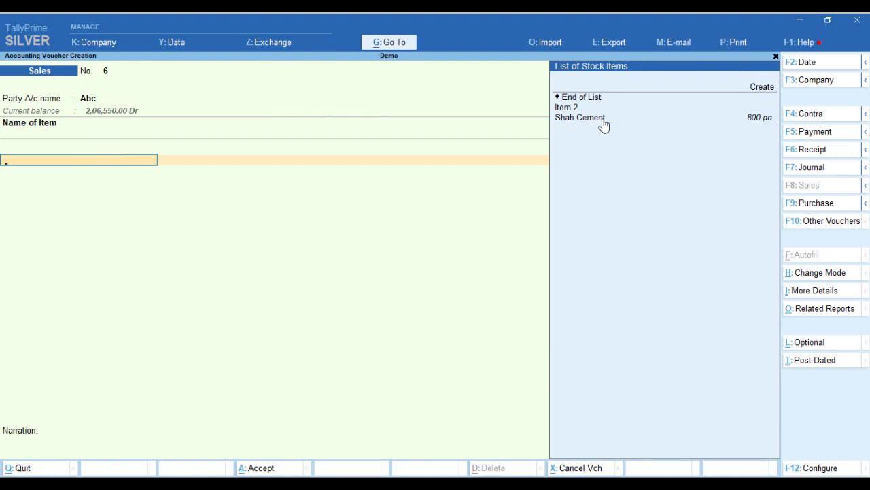
click(603, 119)
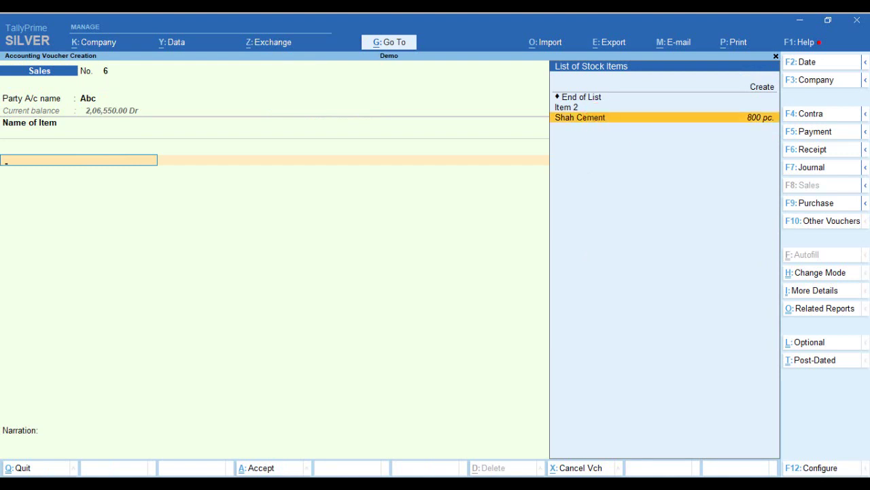
key(Return)
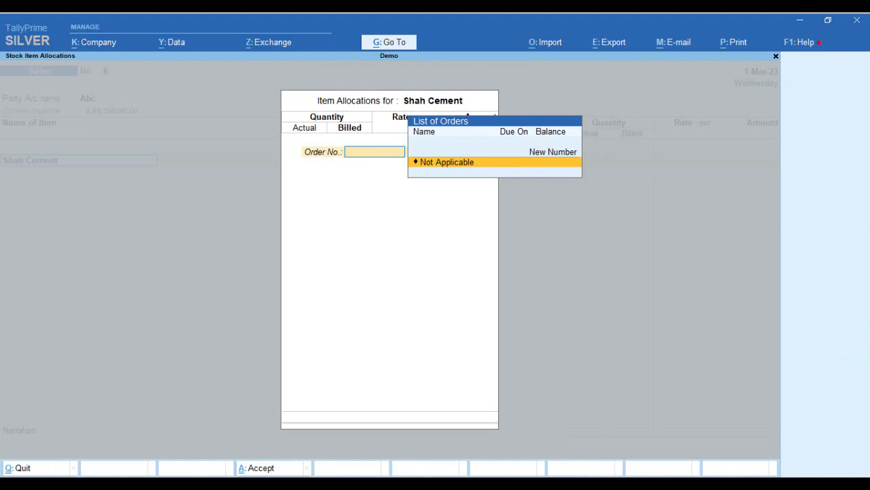
key(Return)
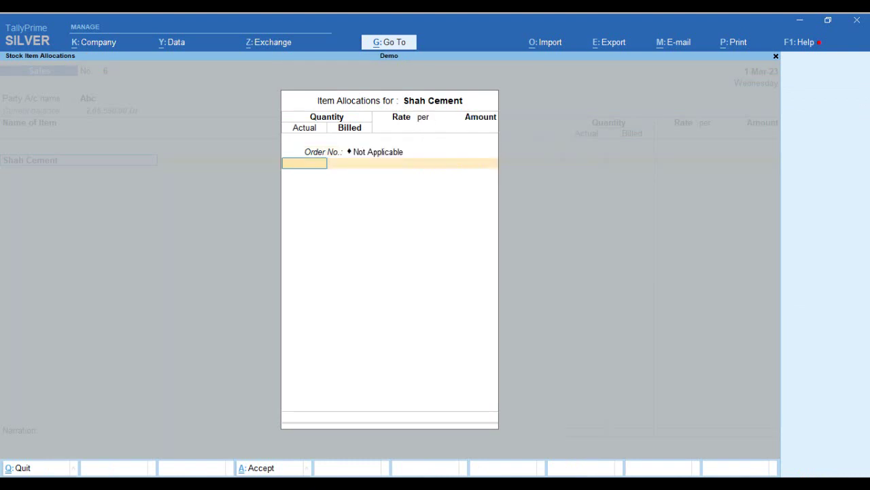
Step: Allocate Shah Cement with actual quantity 120 pc. and billed quantity 100 pc. at a rate of 200.00, ending the order list
text(120)
key(Return)
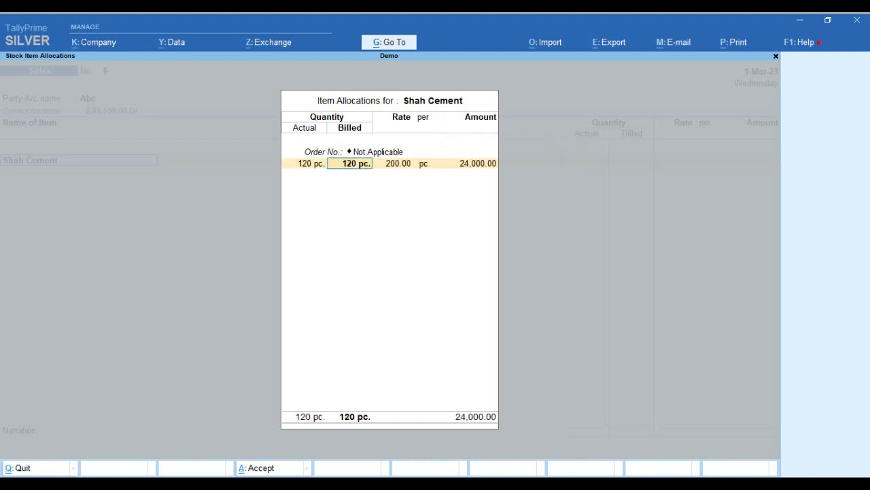
text(100)
key(Return)
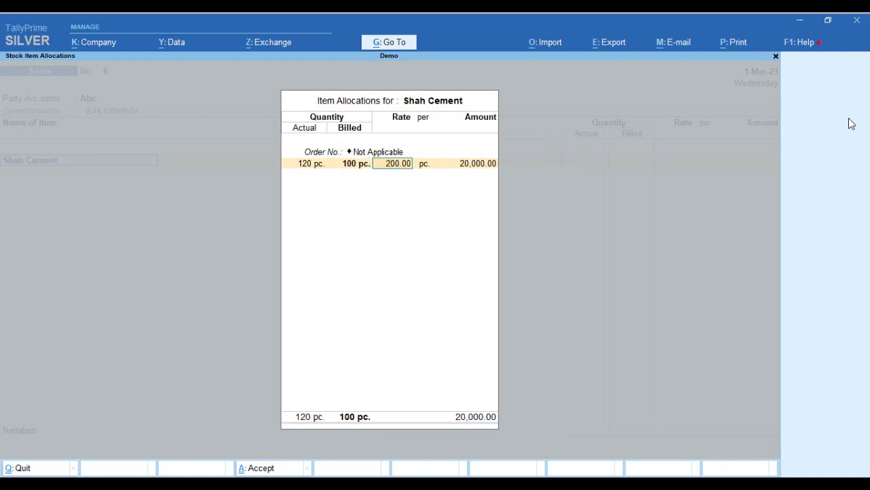
key(Return)
key(Return)
key(Return)
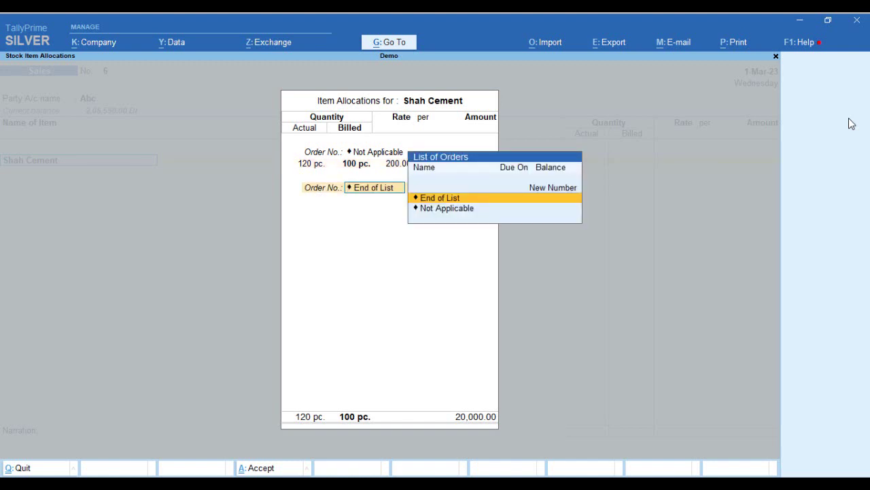
key(Return)
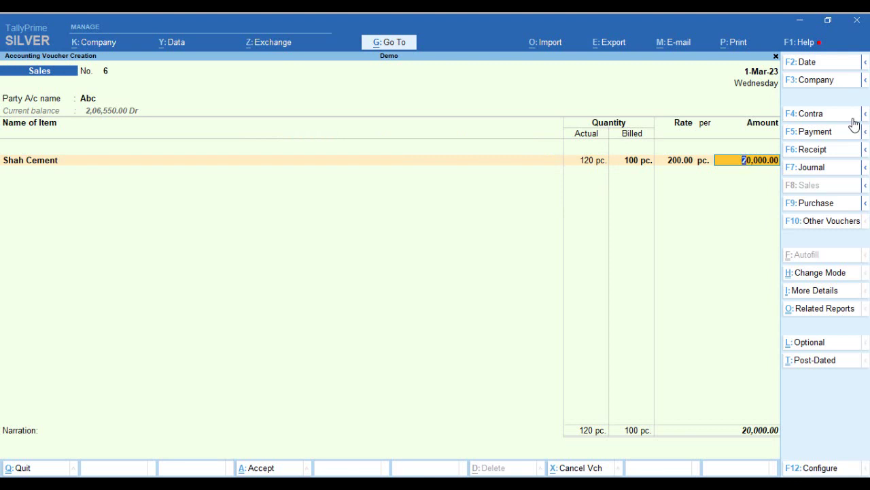
Step: Post the Shah Cement amount to the Sales ledger, save the sales voucher without narration, and leave voucher entry
key(Return)
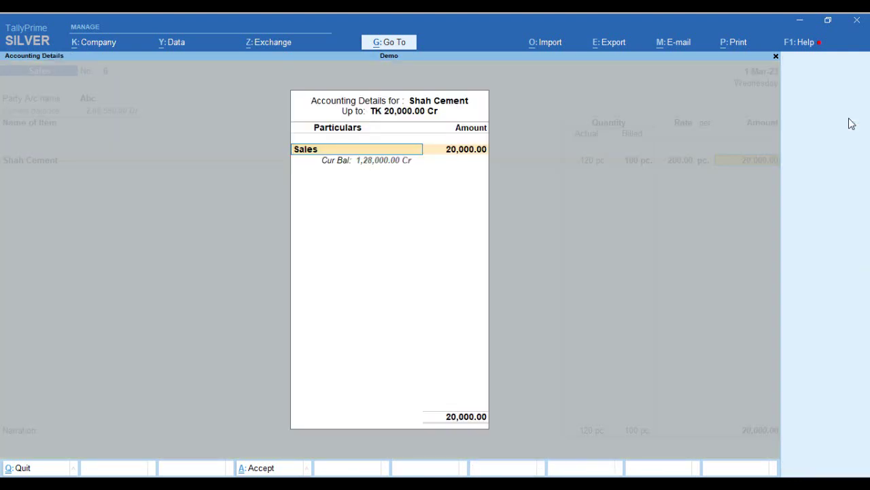
key(Return)
key(Return)
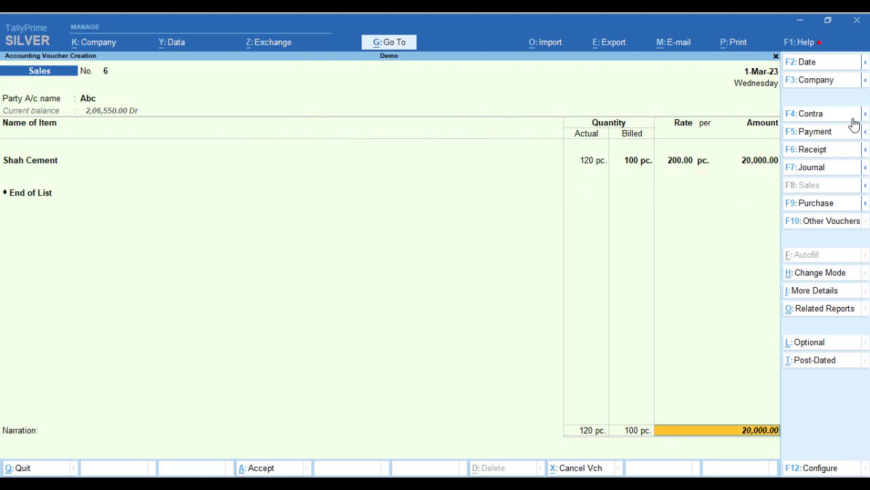
key(Return)
key(Return)
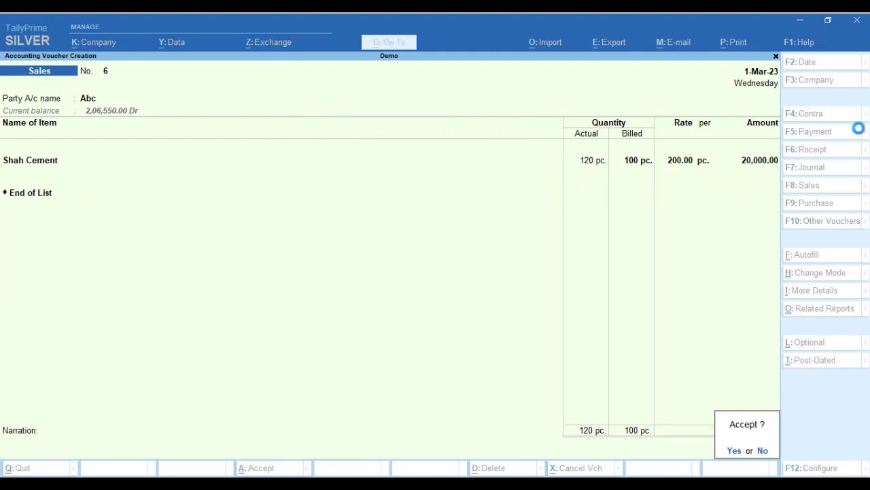
key(Return)
key(Escape)
key(Return)
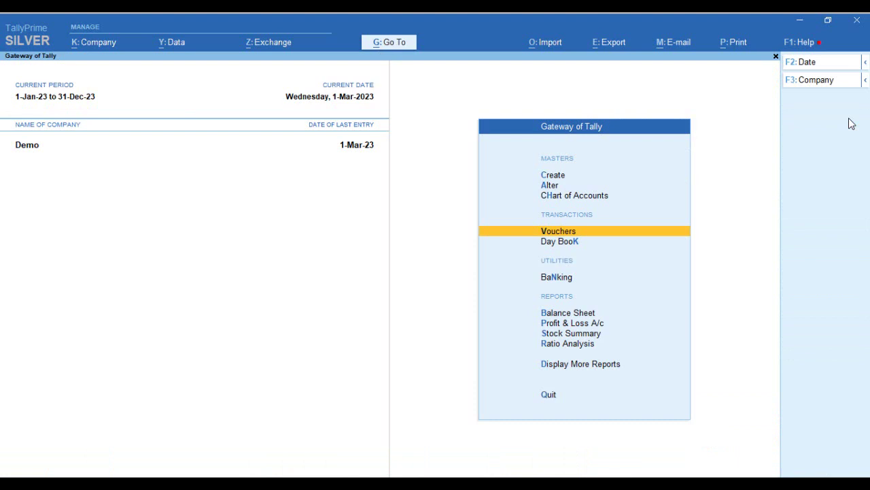
Step: Examine the stock summary for Shah Cement down to its March vouchers, comparing inward, outward and closing quantities
key(Down)
key(Down)
key(Down)
key(Down)
key(Down)
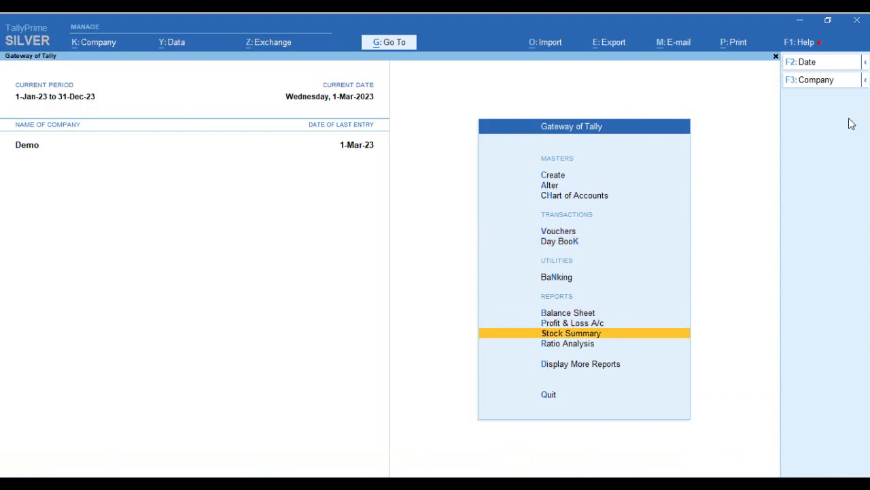
key(Return)
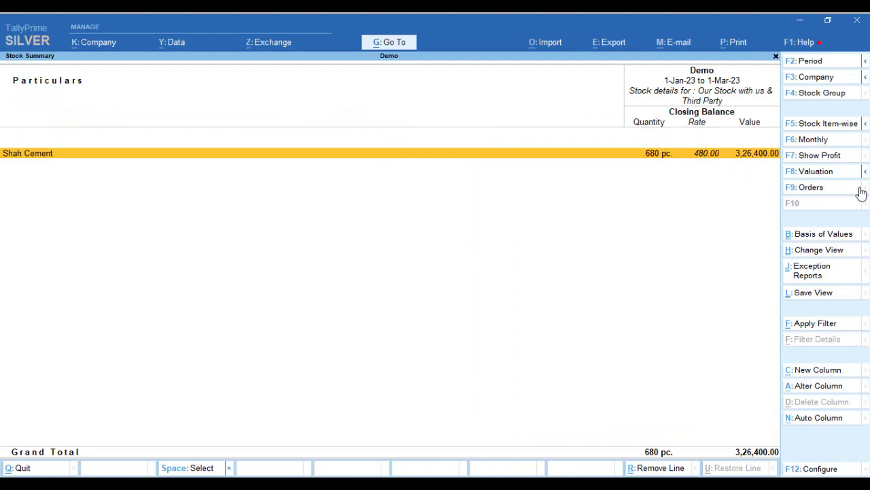
key(Return)
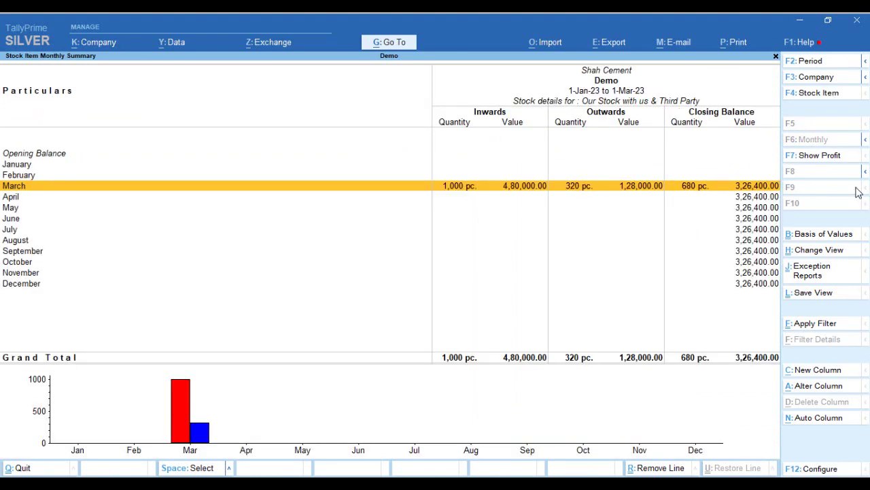
key(Return)
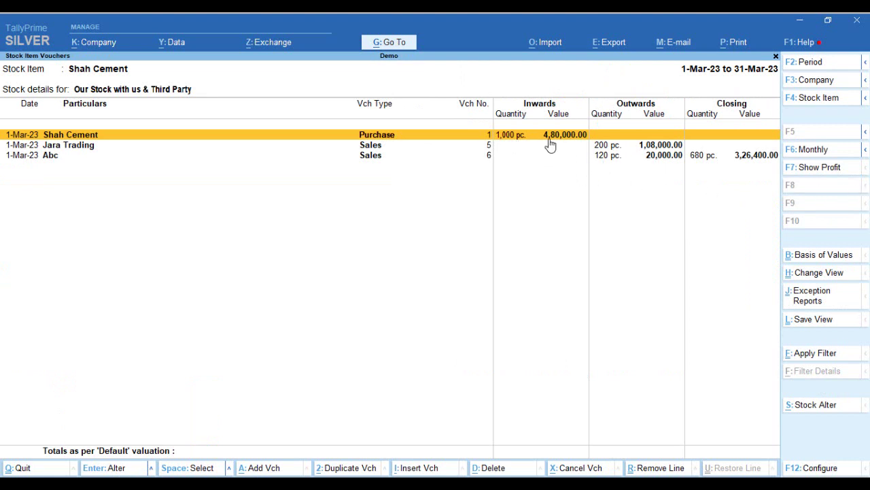
click(611, 146)
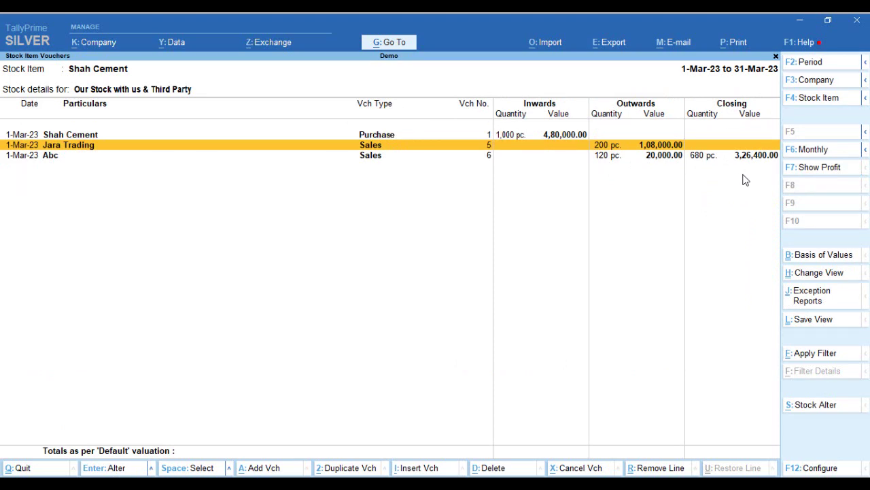
key(Escape)
key(Escape)
key(Escape)
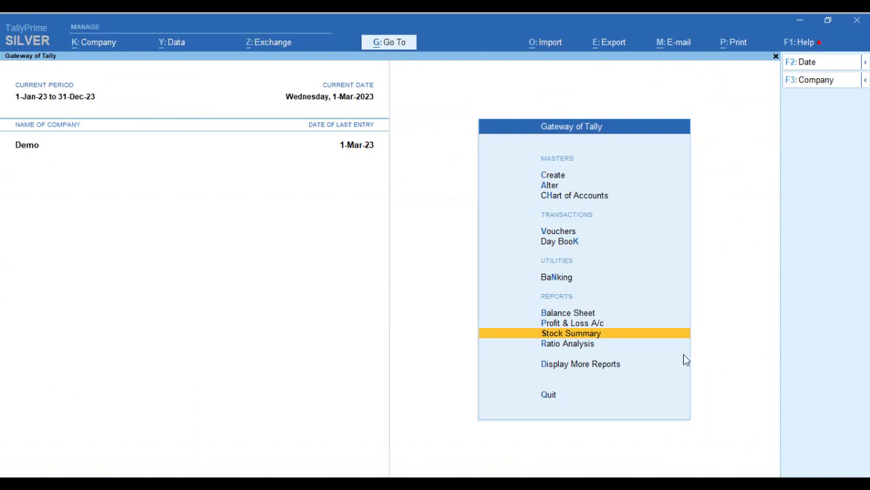
Step: Review the Abc ledger's vouchers in the account books and select its Sales entry
click(598, 368)
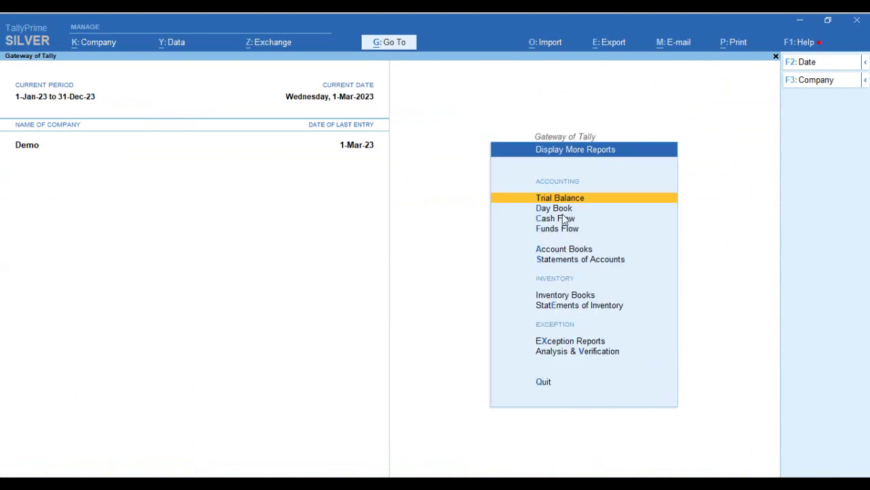
click(563, 250)
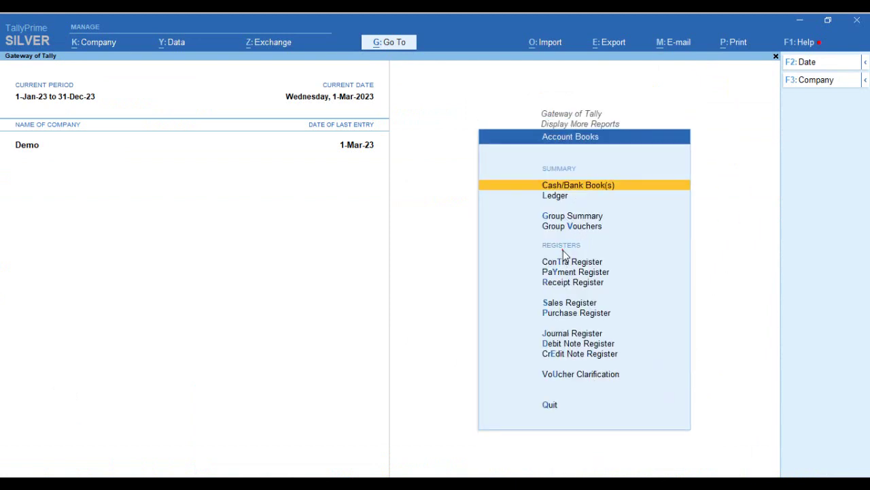
click(560, 197)
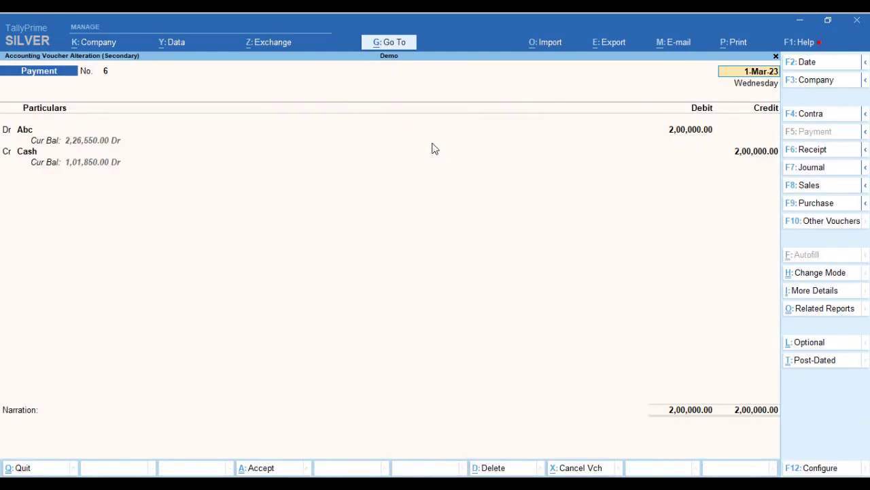
key(Escape)
key(y)
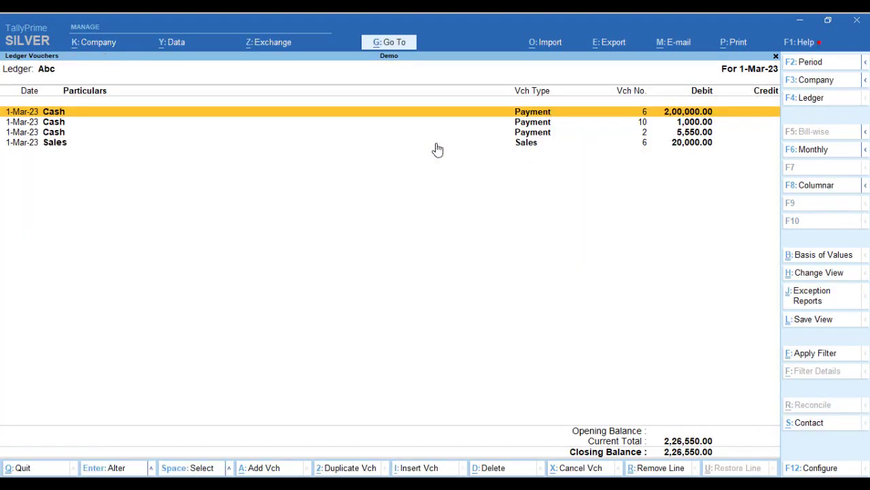
key(Down)
key(Down)
key(Down)
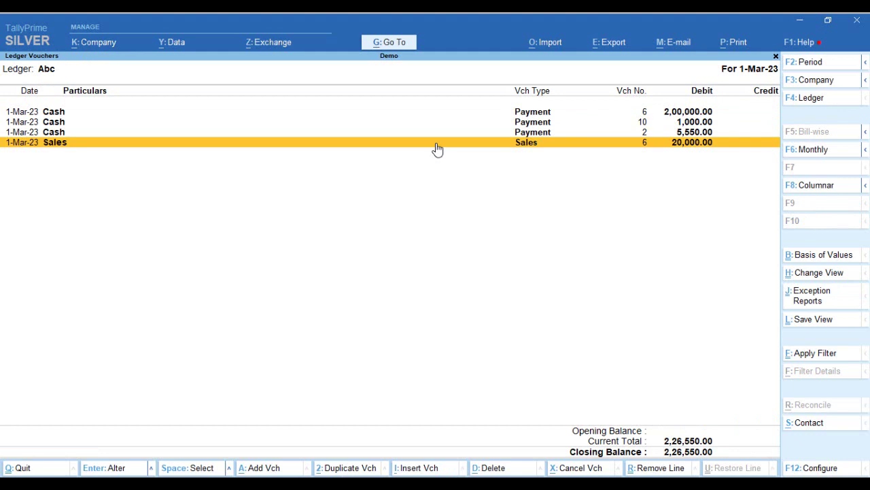